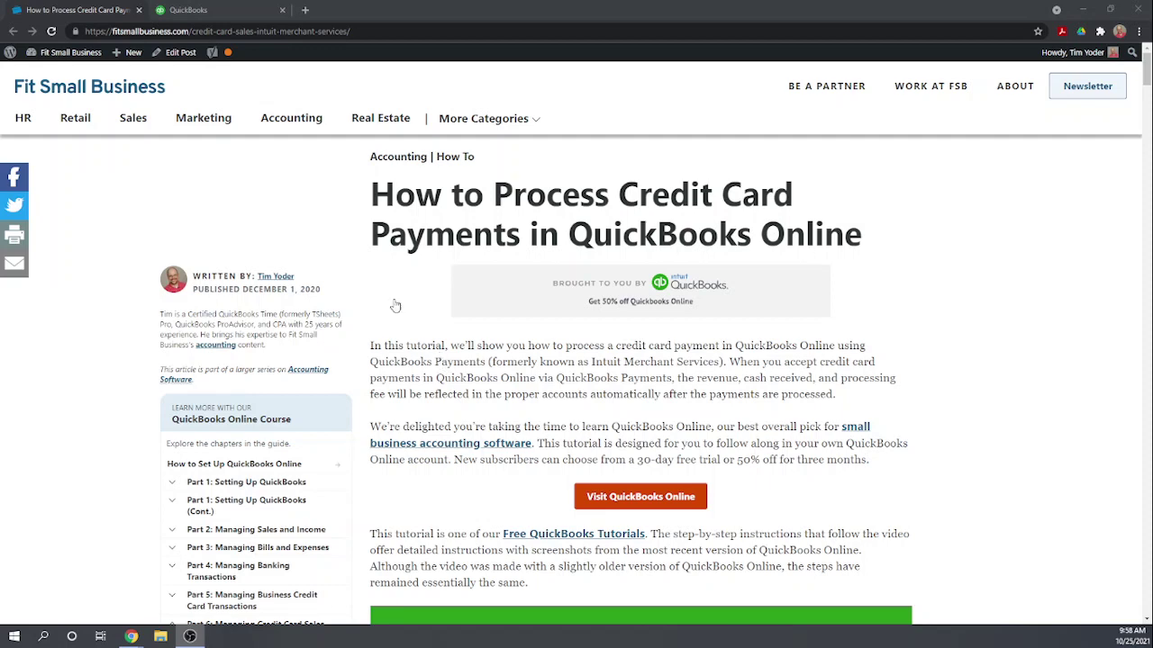
Step: Switch to QuickBooks Online and open the list of sales invoices
{"action": "left_click", "coordinate": [238, 15]}
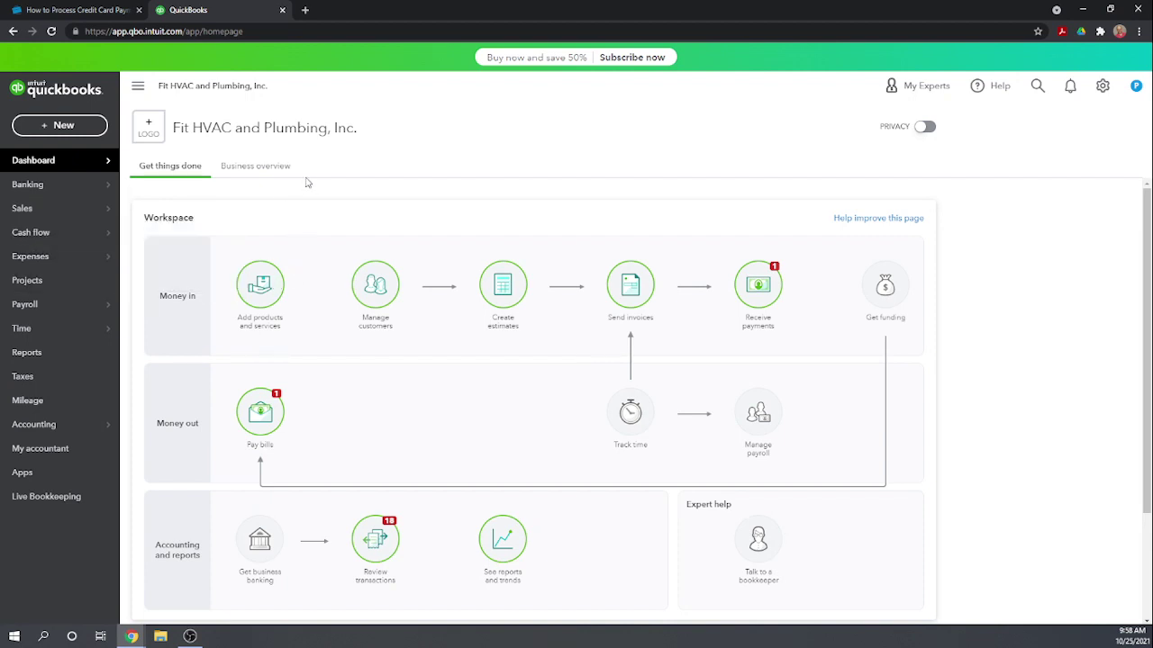
{"action": "mouse_move", "coordinate": [41, 221]}
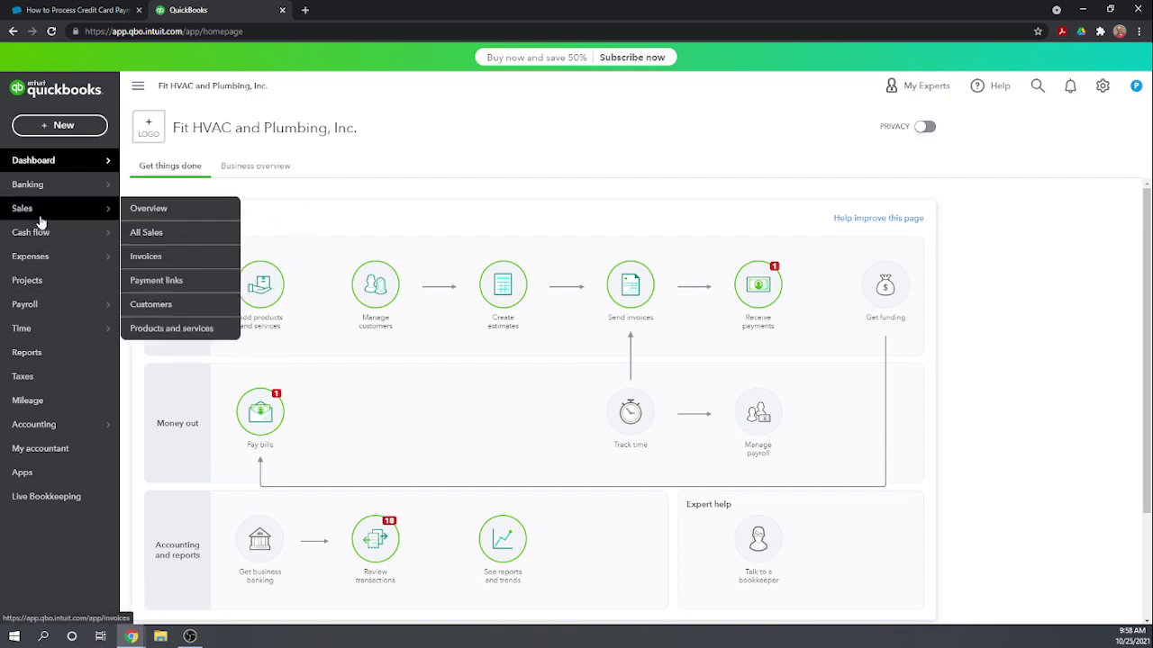
{"action": "left_click", "coordinate": [160, 256]}
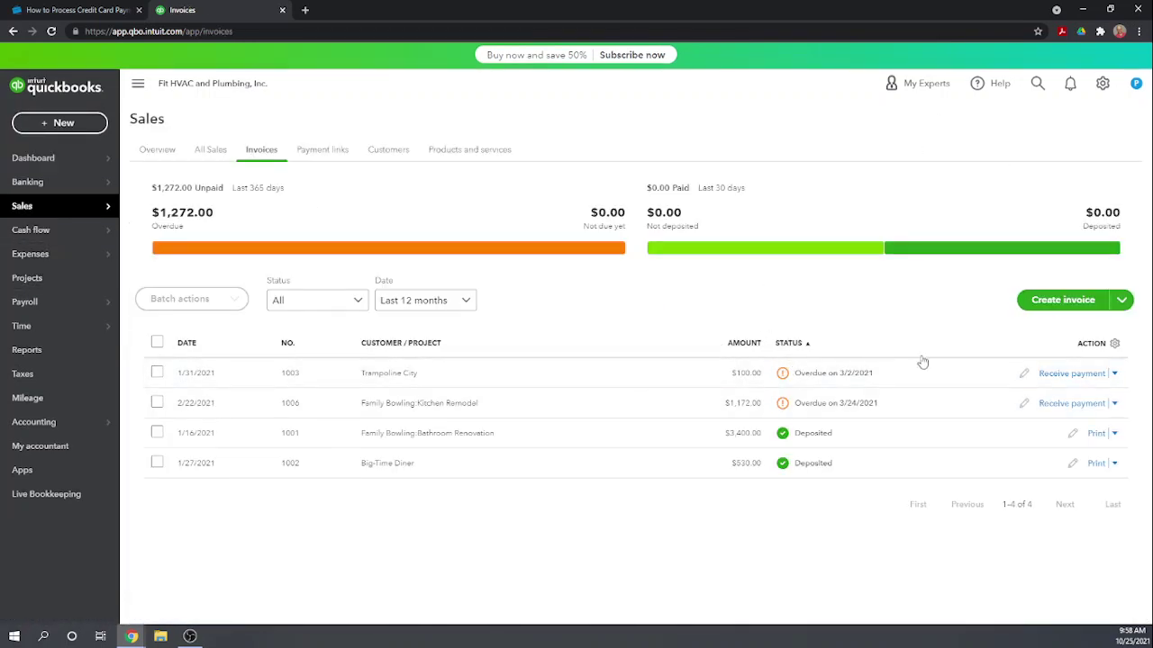
Step: Try receiving payment for the overdue Trampoline City invoice with Credit Card as the payment method, and leave without saving
{"action": "left_click", "coordinate": [1060, 375]}
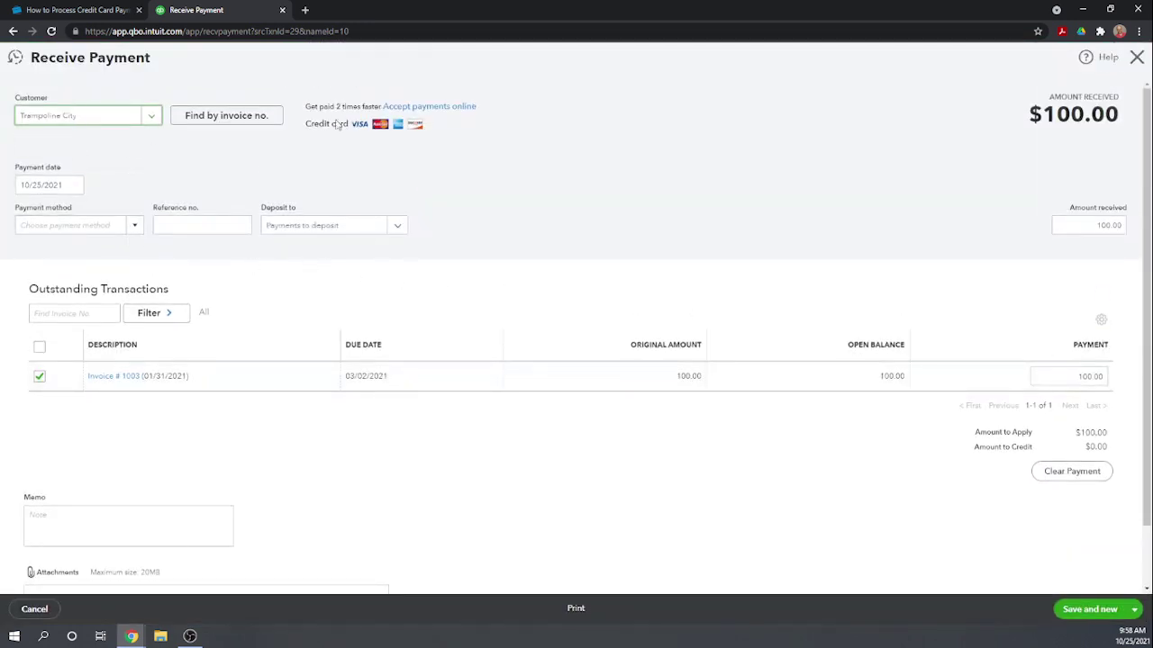
{"action": "left_click", "coordinate": [135, 228]}
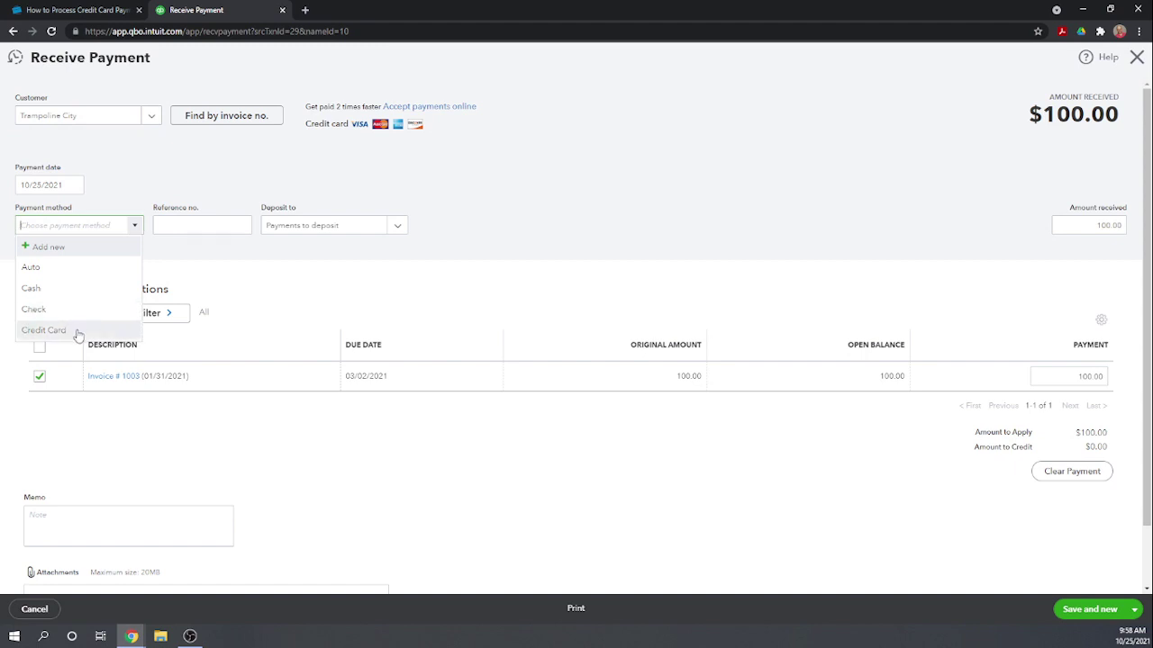
{"action": "left_click", "coordinate": [42, 335]}
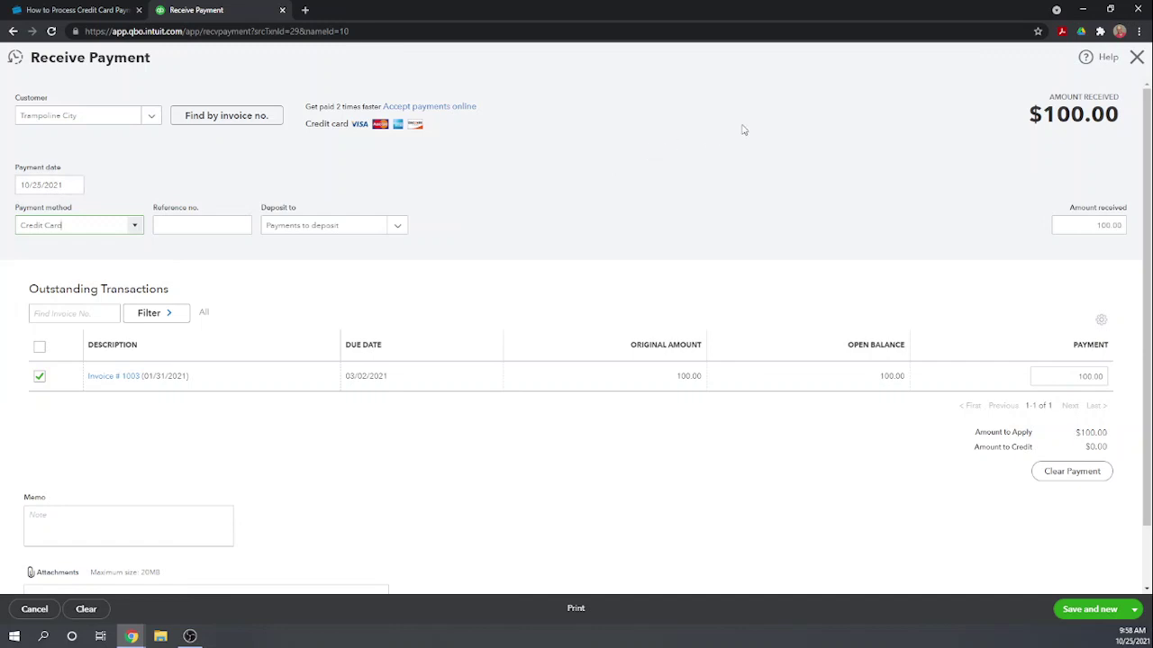
{"action": "left_click", "coordinate": [1137, 57]}
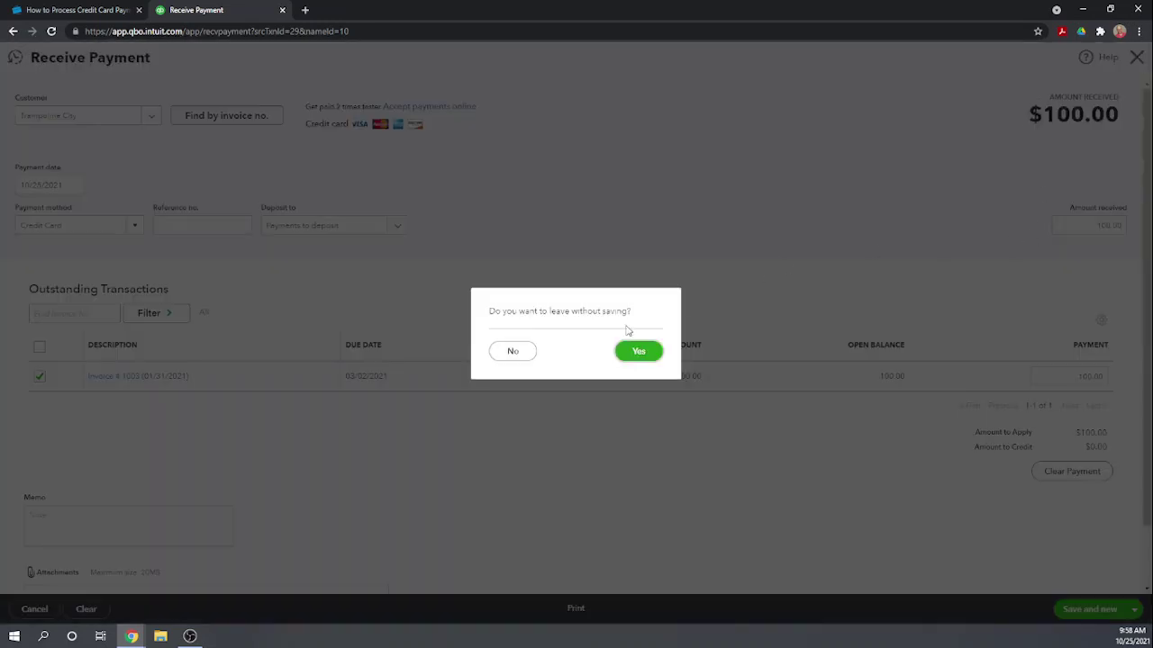
{"action": "left_click", "coordinate": [638, 351]}
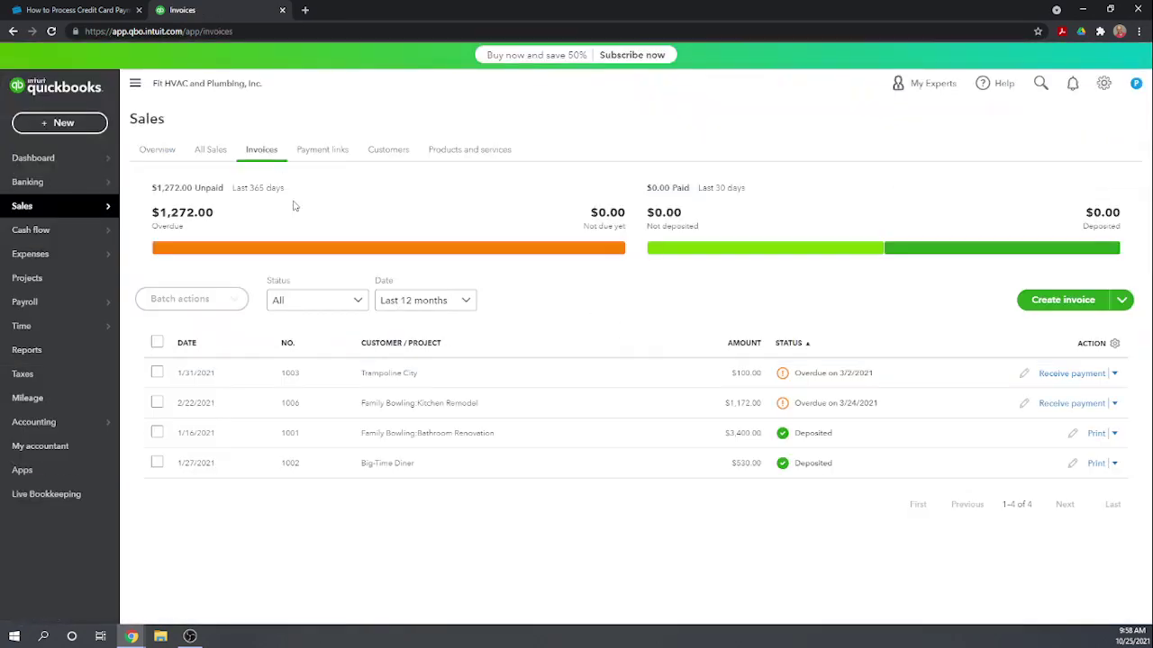
Step: Create a new sales receipt and set its payment method to Credit Card
{"action": "left_click", "coordinate": [61, 124]}
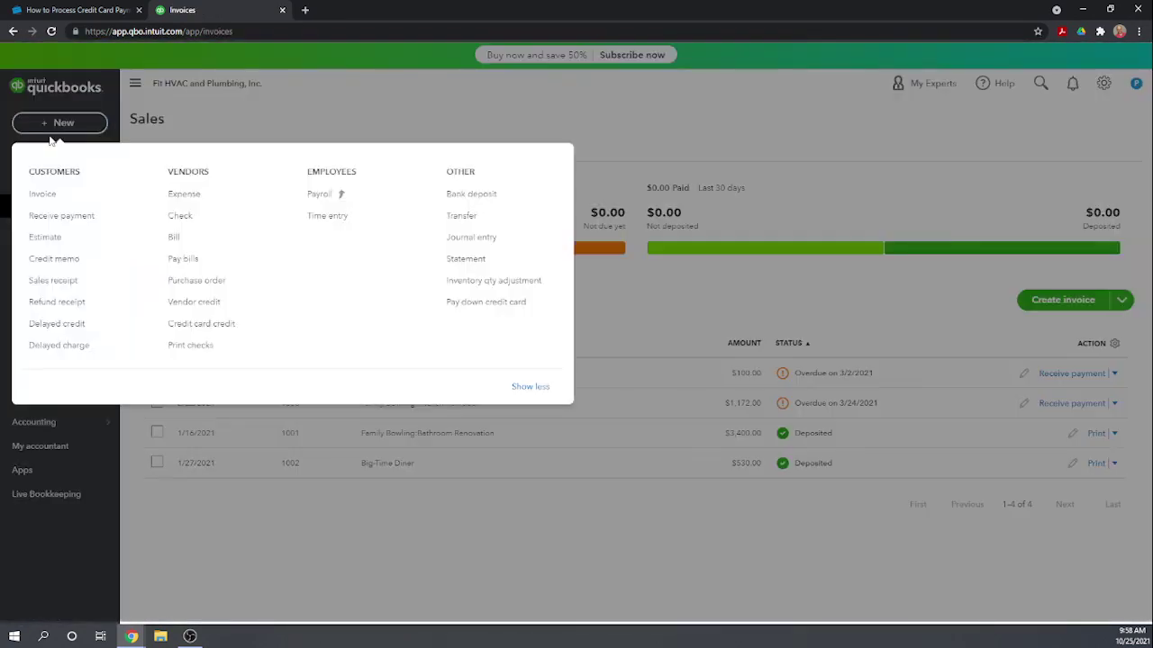
{"action": "left_click", "coordinate": [54, 281]}
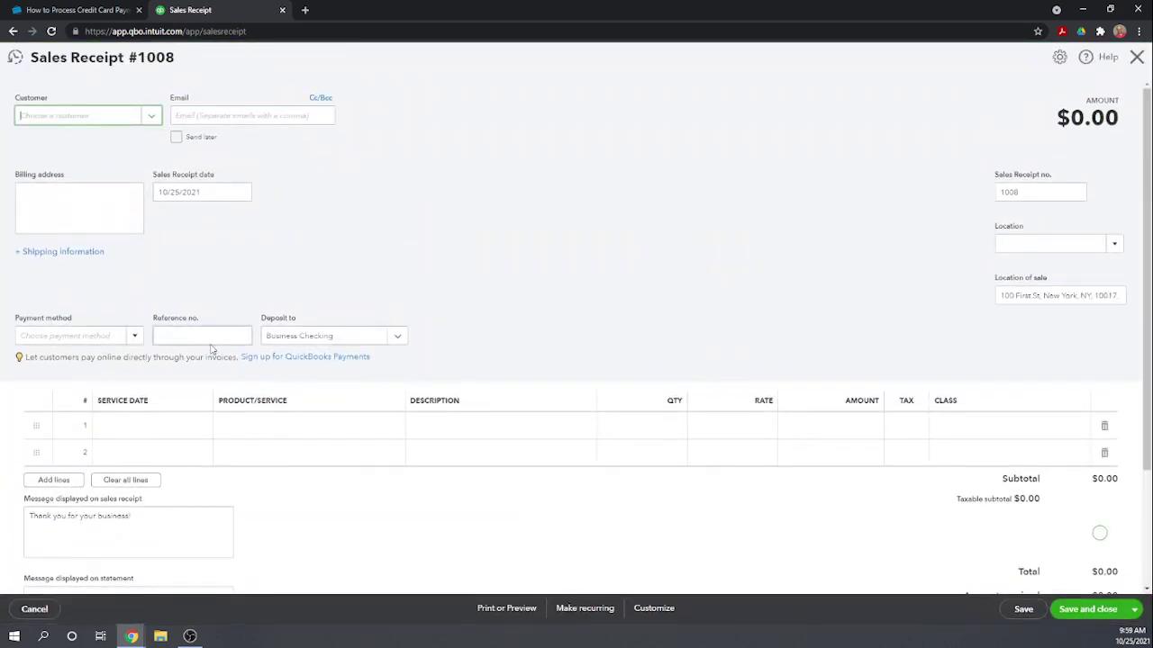
{"action": "left_click", "coordinate": [134, 341]}
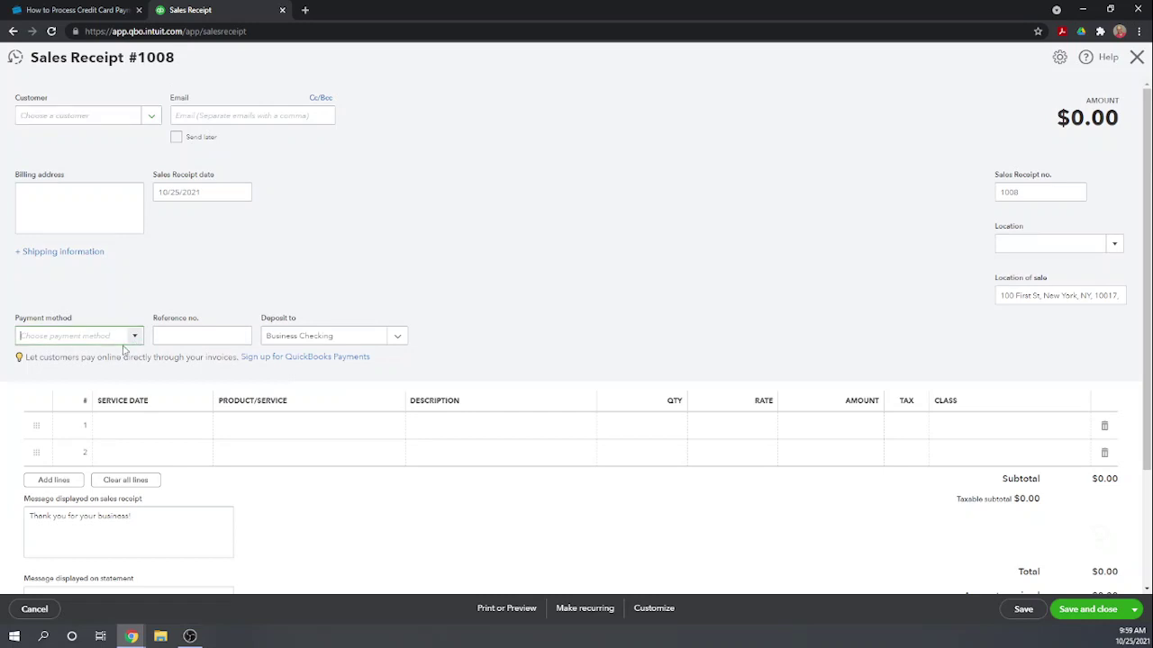
{"action": "left_click", "coordinate": [134, 337]}
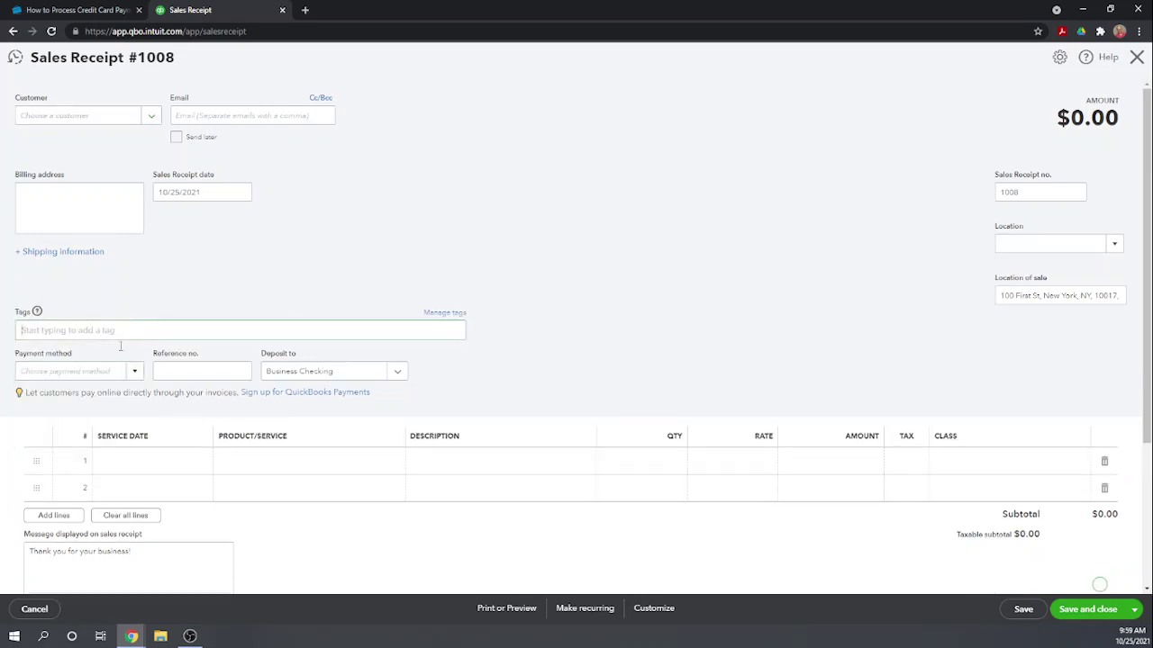
{"action": "left_click", "coordinate": [275, 253]}
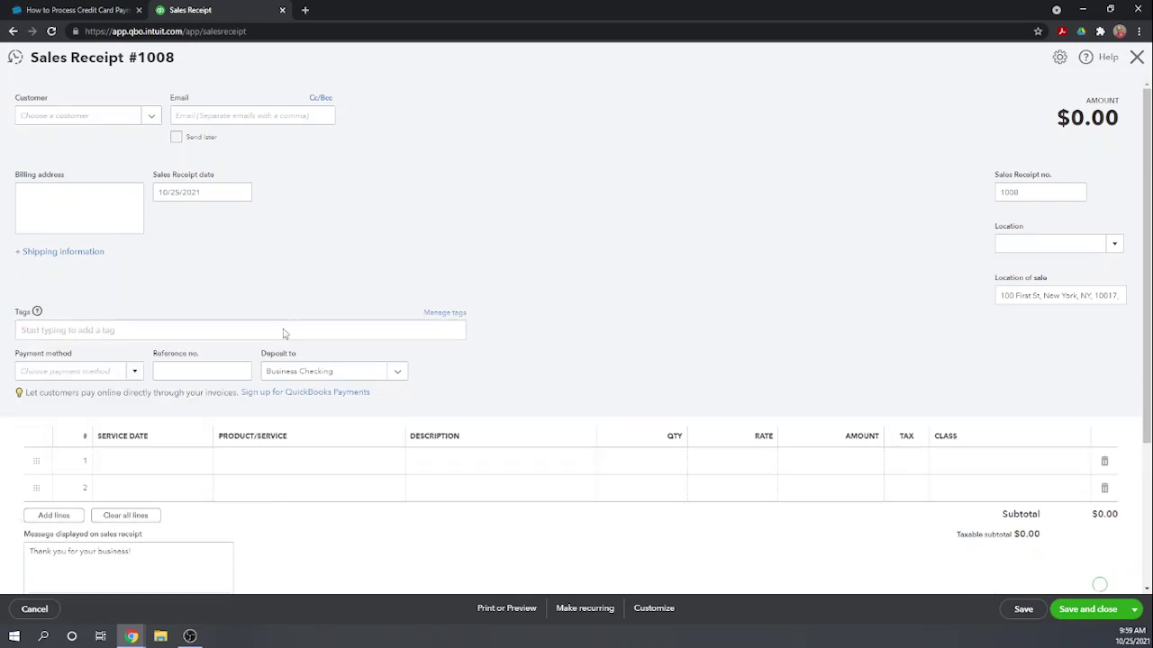
{"action": "left_click", "coordinate": [133, 374]}
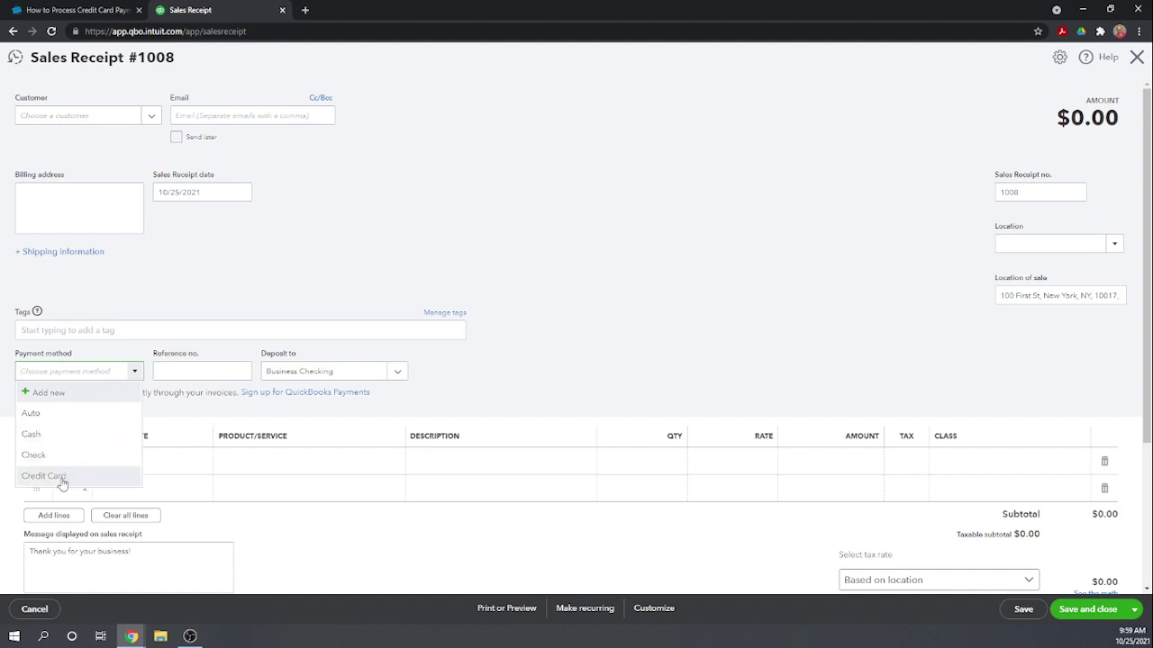
{"action": "left_click", "coordinate": [62, 477]}
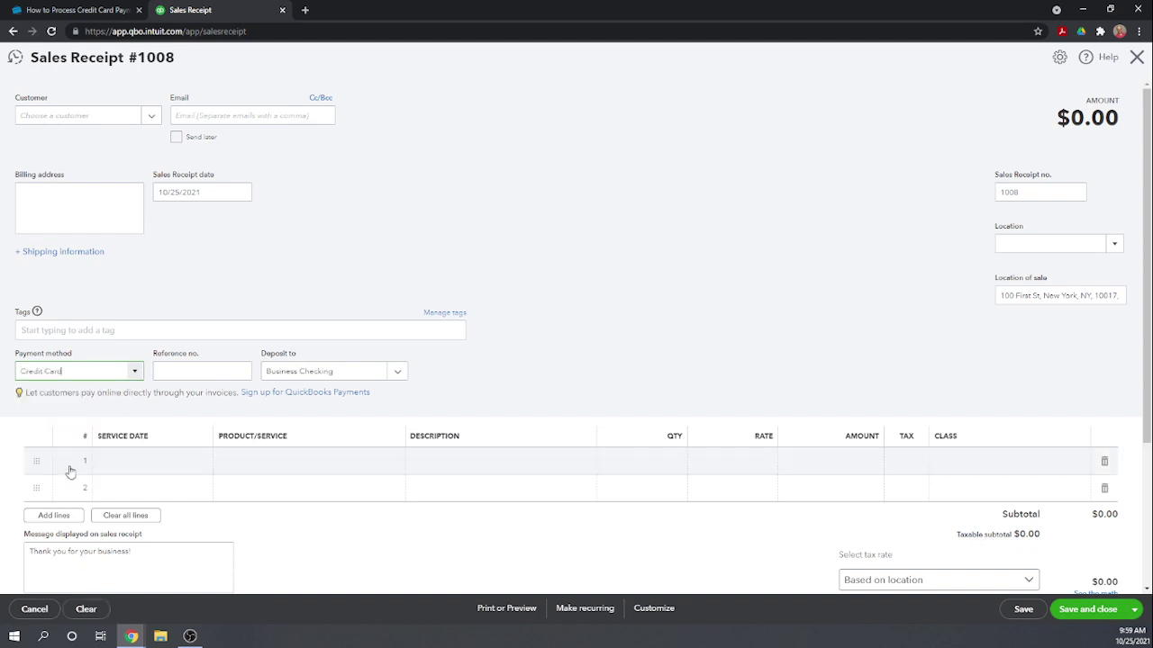
Step: Open the QuickBooks Payments sign-up from the unsaved sales receipt and examine the business and personal information it requires
{"action": "left_click", "coordinate": [298, 396]}
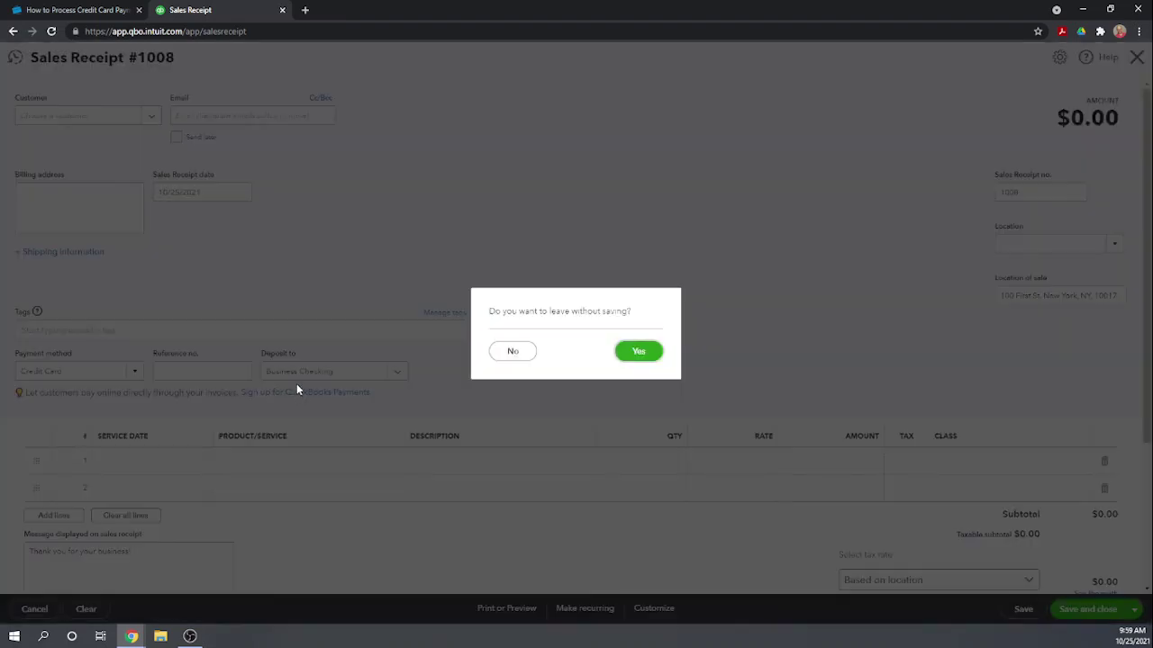
{"action": "left_click", "coordinate": [638, 352]}
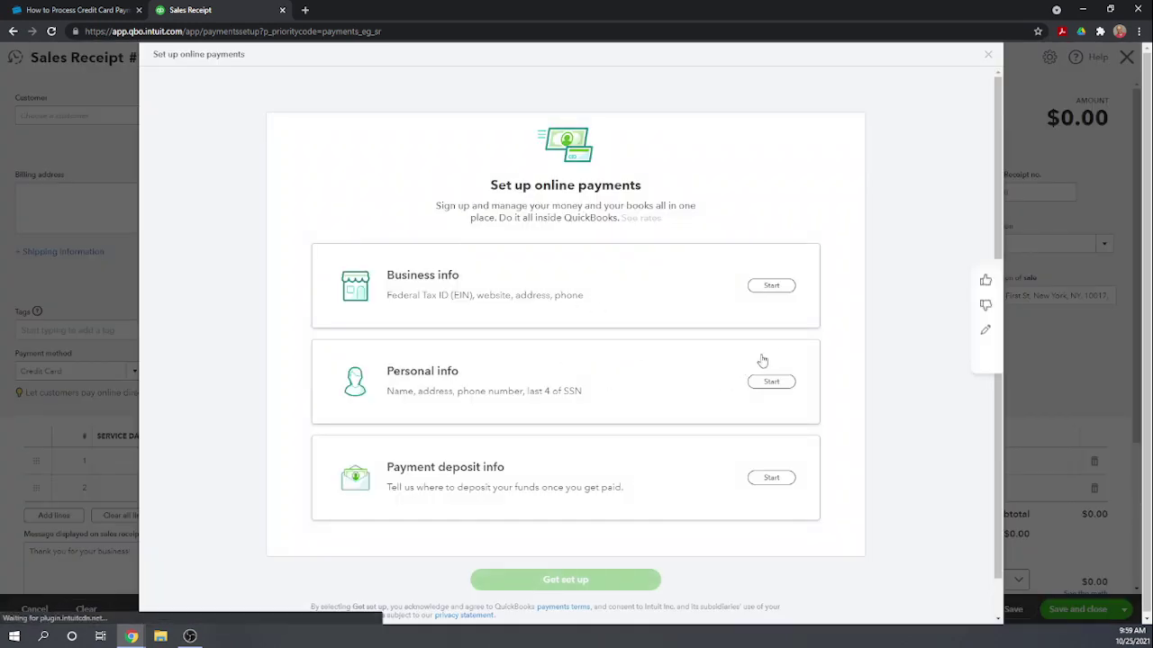
{"action": "left_click", "coordinate": [772, 287]}
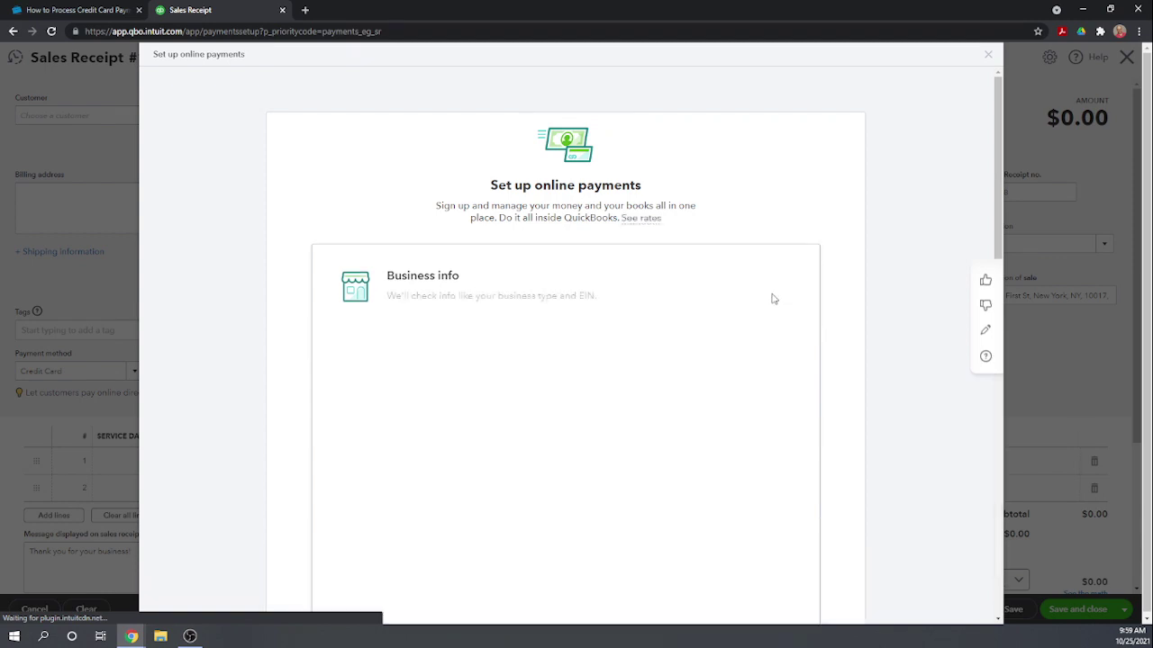
{"action": "scroll", "coordinate": [766, 351], "scroll_direction": "down", "scroll_amount": 5}
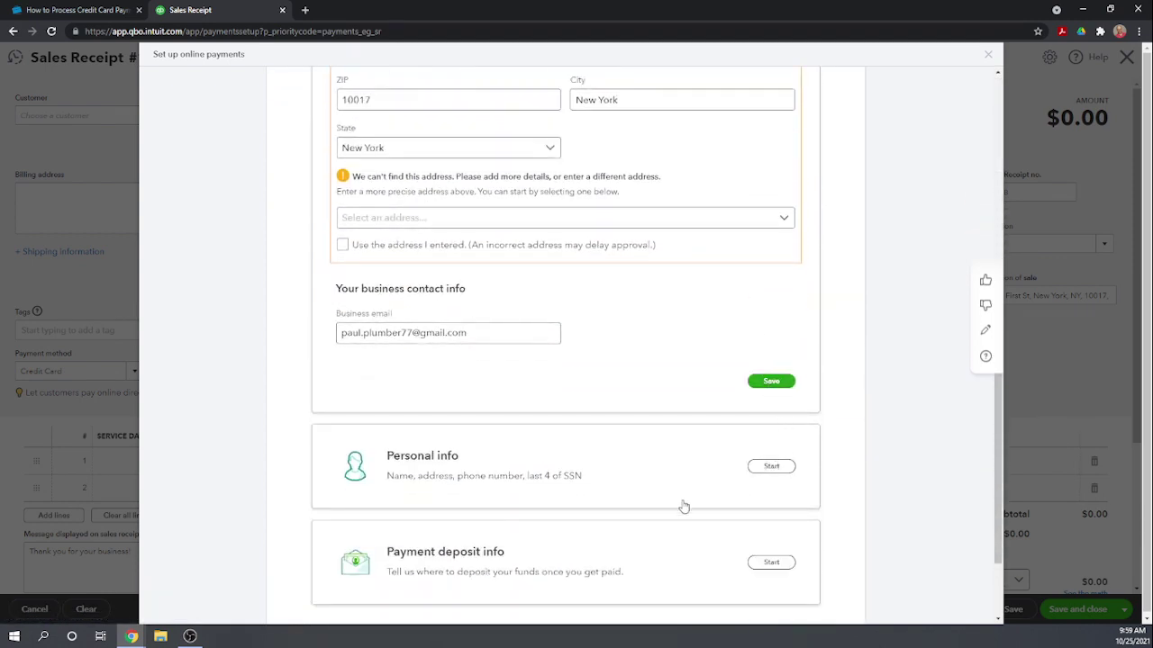
{"action": "left_click", "coordinate": [761, 467]}
{"action": "scroll", "coordinate": [765, 464], "scroll_direction": "down", "scroll_amount": 3}
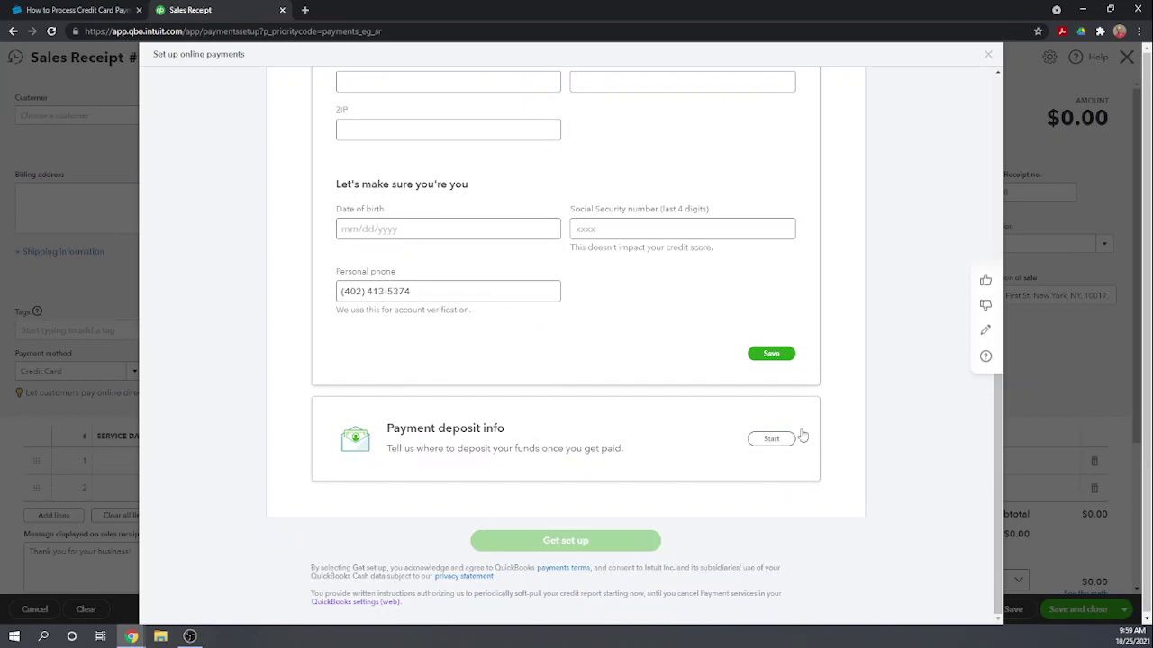
Step: Open the payment deposit information and review the deposit account options
{"action": "left_click", "coordinate": [773, 439]}
{"action": "scroll", "coordinate": [633, 306], "scroll_direction": "down", "scroll_amount": 1}
{"action": "scroll", "coordinate": [643, 302], "scroll_direction": "up", "scroll_amount": 2}
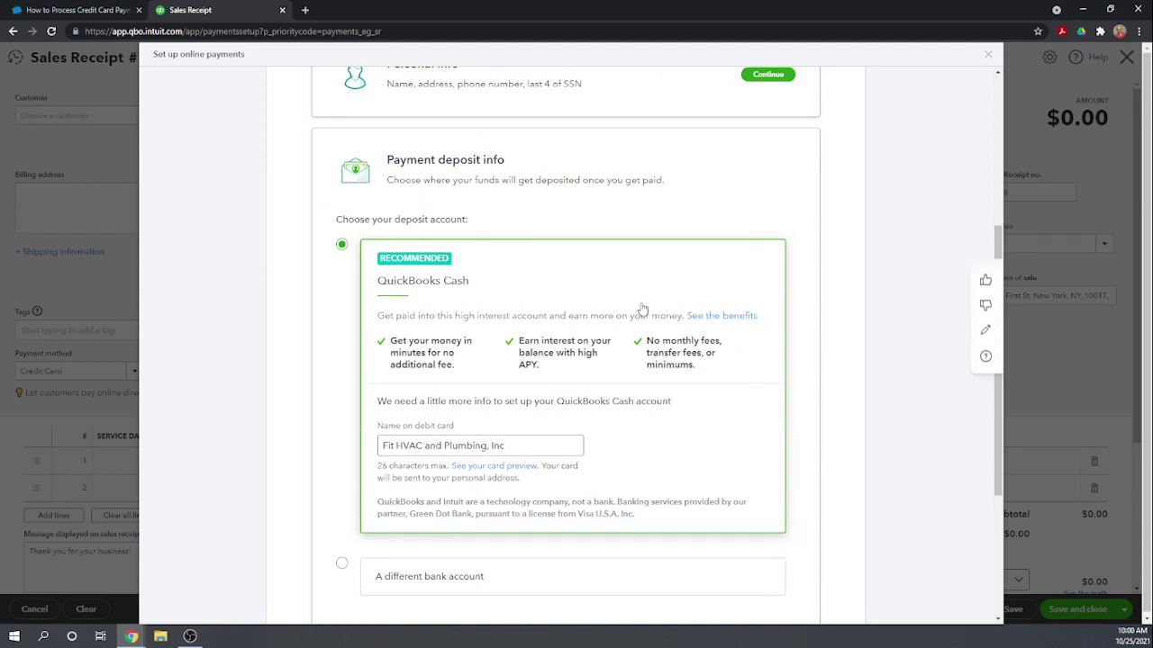
{"action": "scroll", "coordinate": [642, 311], "scroll_direction": "down", "scroll_amount": 2}
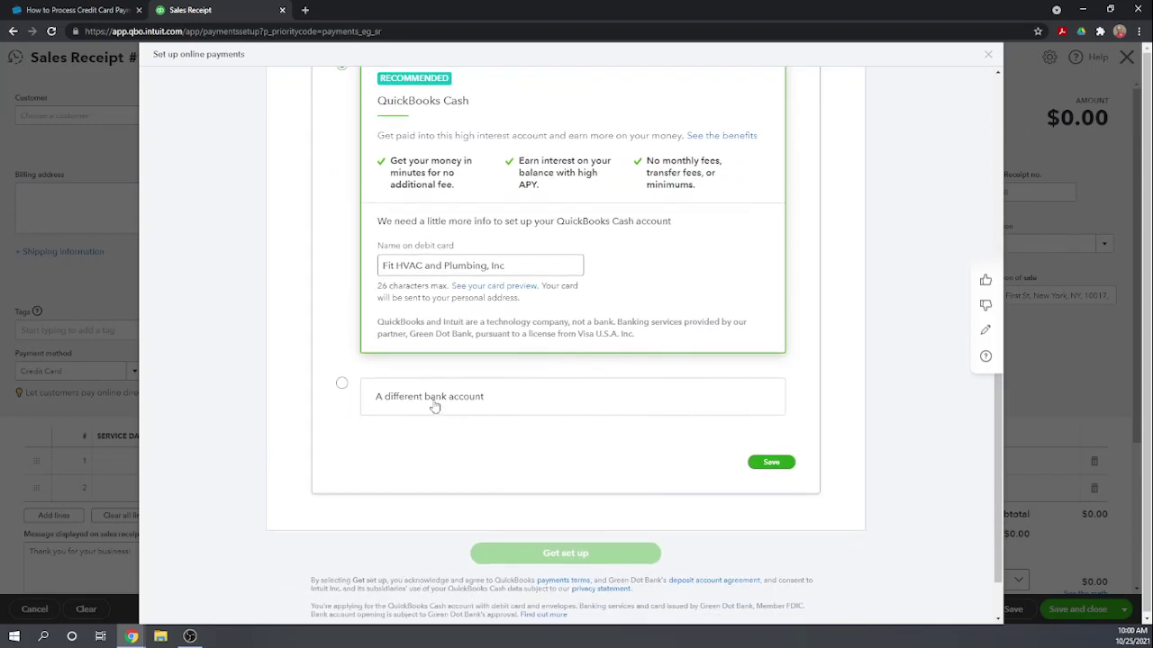
Step: Select a different bank account for deposits and view the manual account entry form, leaving it without finishing
{"action": "left_click", "coordinate": [342, 385]}
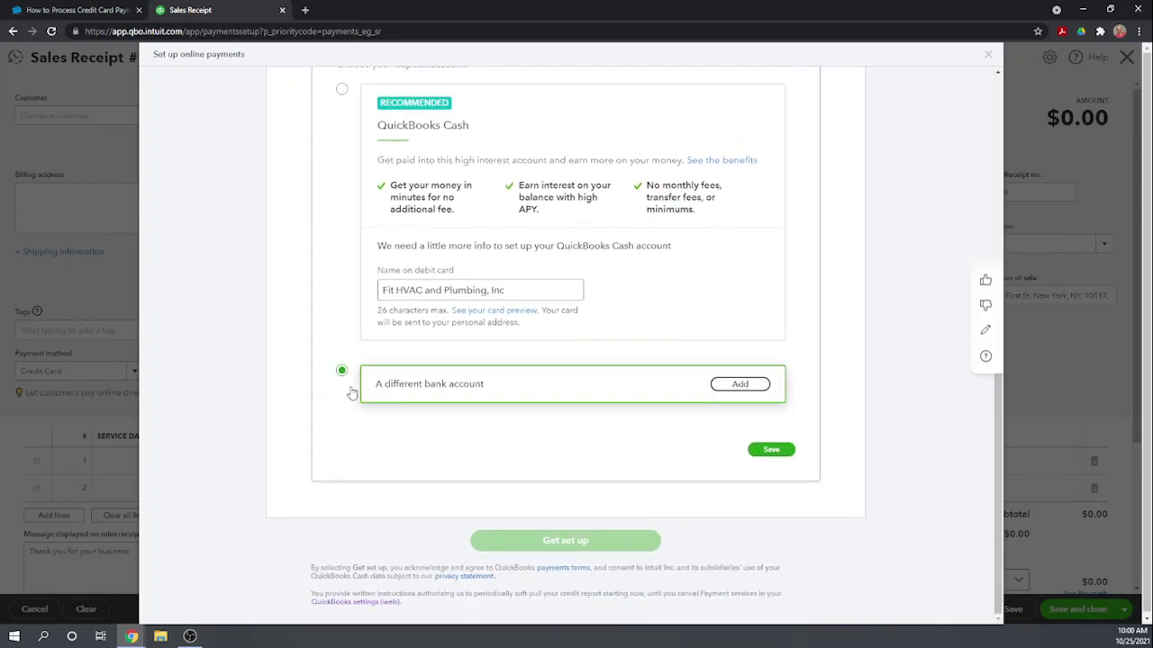
{"action": "left_click", "coordinate": [734, 385]}
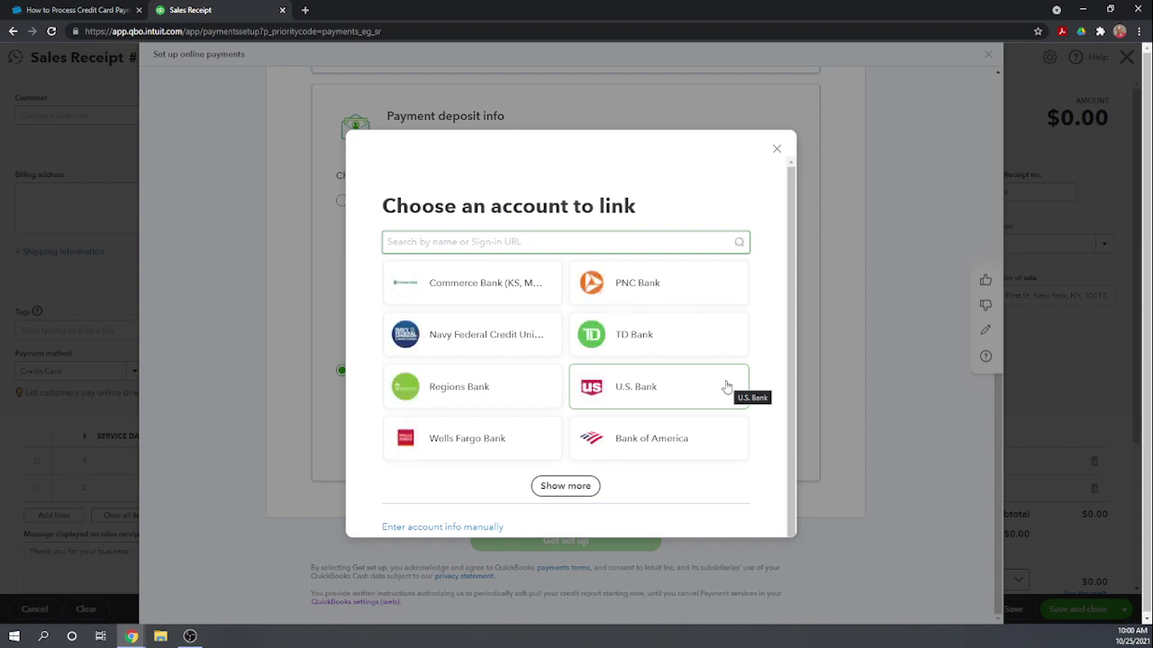
{"action": "left_click", "coordinate": [489, 529]}
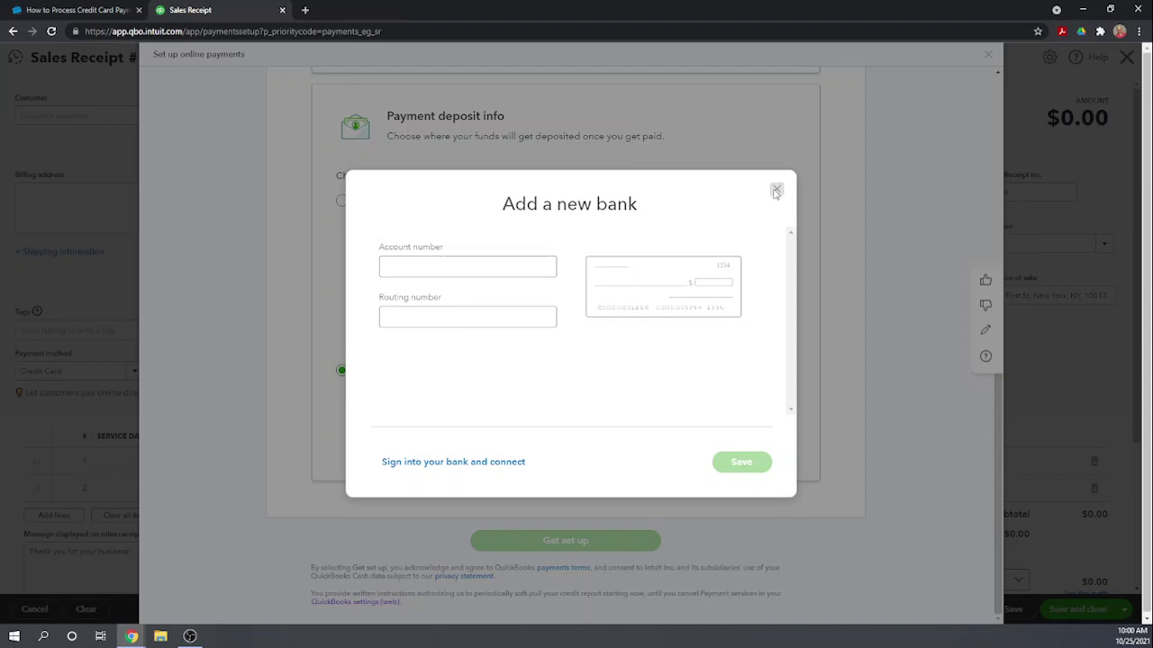
{"action": "left_click", "coordinate": [776, 192]}
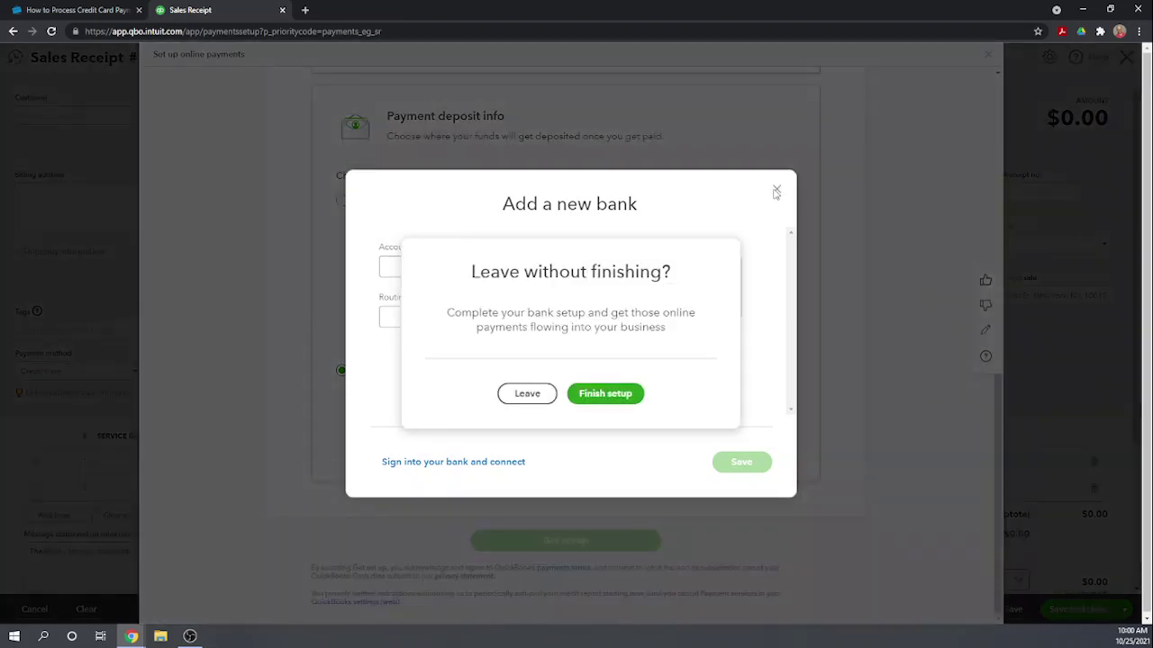
{"action": "left_click", "coordinate": [530, 394]}
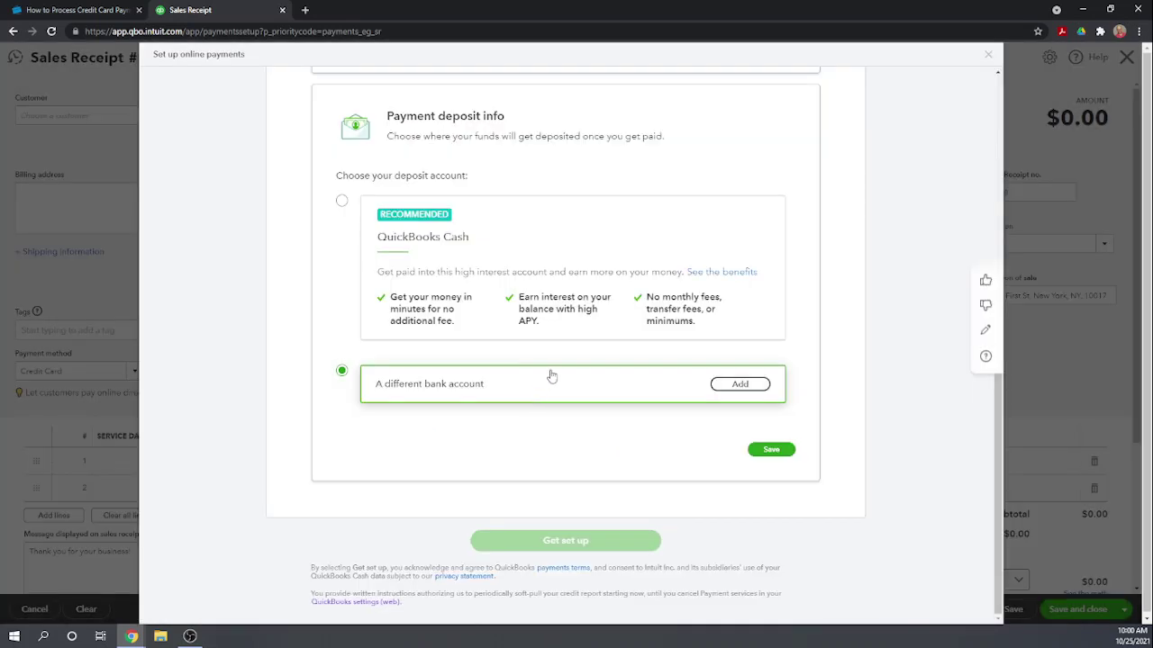
Step: Review the sections of the online payments setup and close it without completing the application
{"action": "scroll", "coordinate": [568, 374], "scroll_direction": "up", "scroll_amount": 3}
{"action": "scroll", "coordinate": [585, 343], "scroll_direction": "up", "scroll_amount": 1}
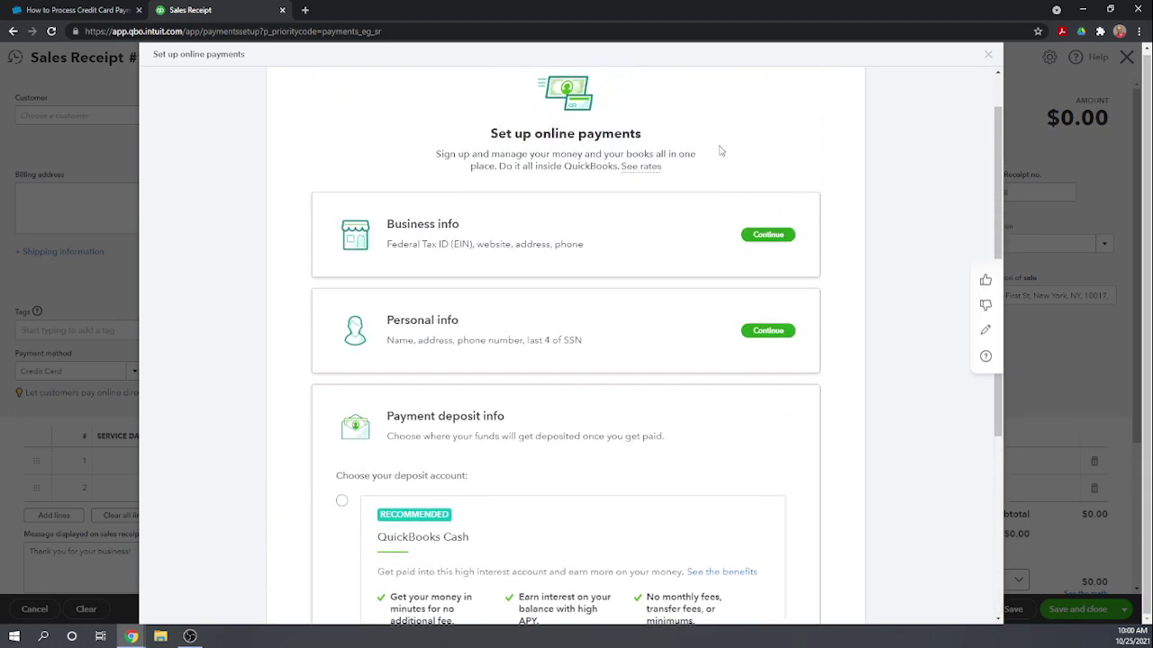
{"action": "scroll", "coordinate": [549, 372], "scroll_direction": "down", "scroll_amount": 3}
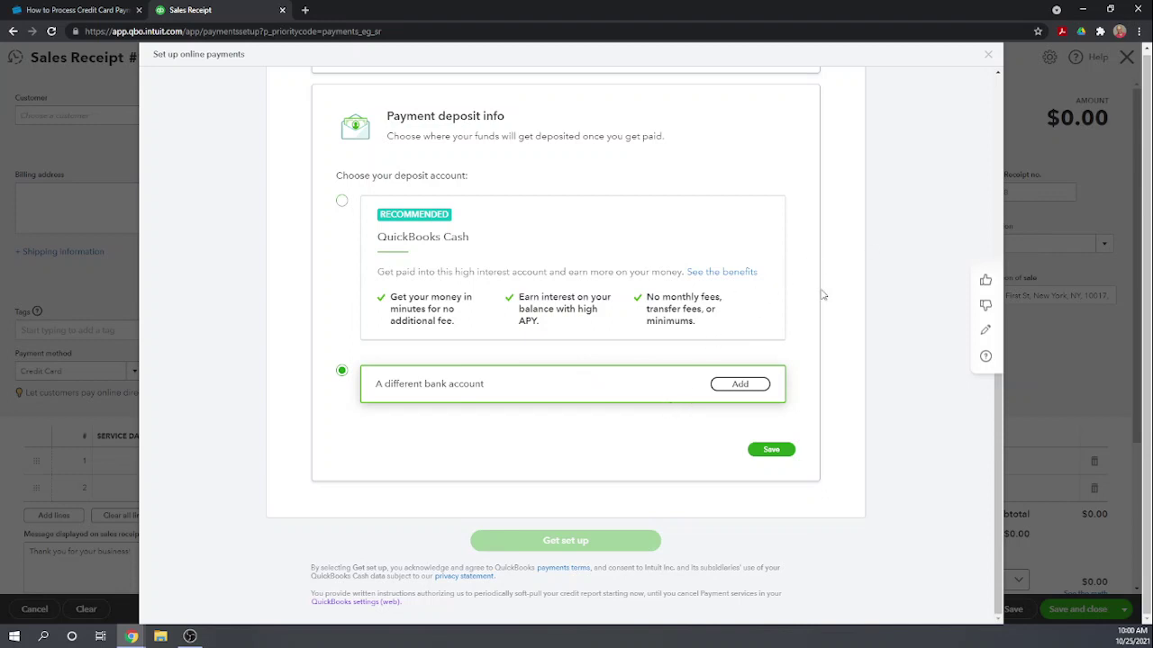
{"action": "scroll", "coordinate": [896, 224], "scroll_direction": "up", "scroll_amount": 4}
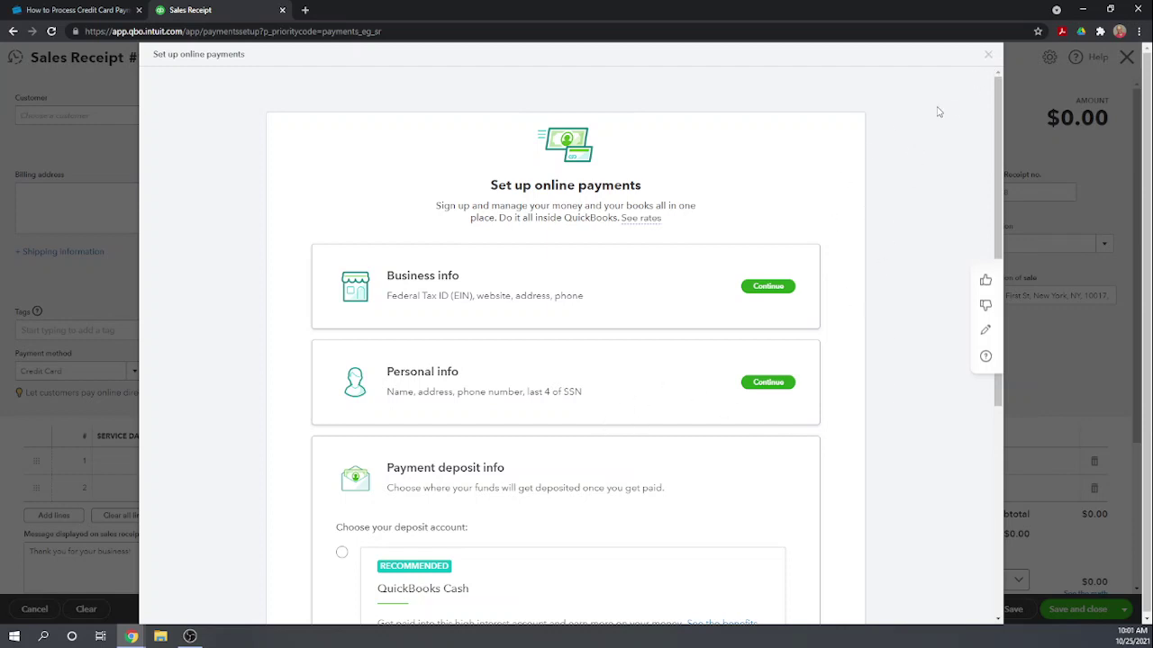
{"action": "left_click", "coordinate": [990, 58]}
{"action": "left_click", "coordinate": [455, 413]}
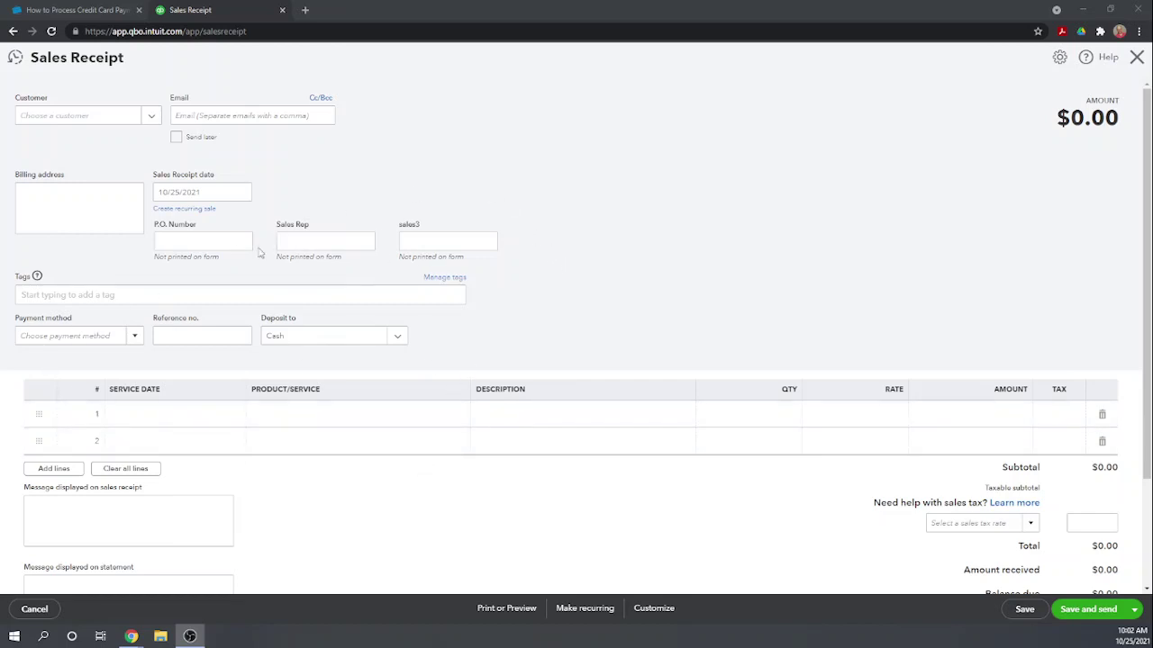
Step: Set the payment method of the blank sales receipt to Visa
{"action": "left_click", "coordinate": [136, 339]}
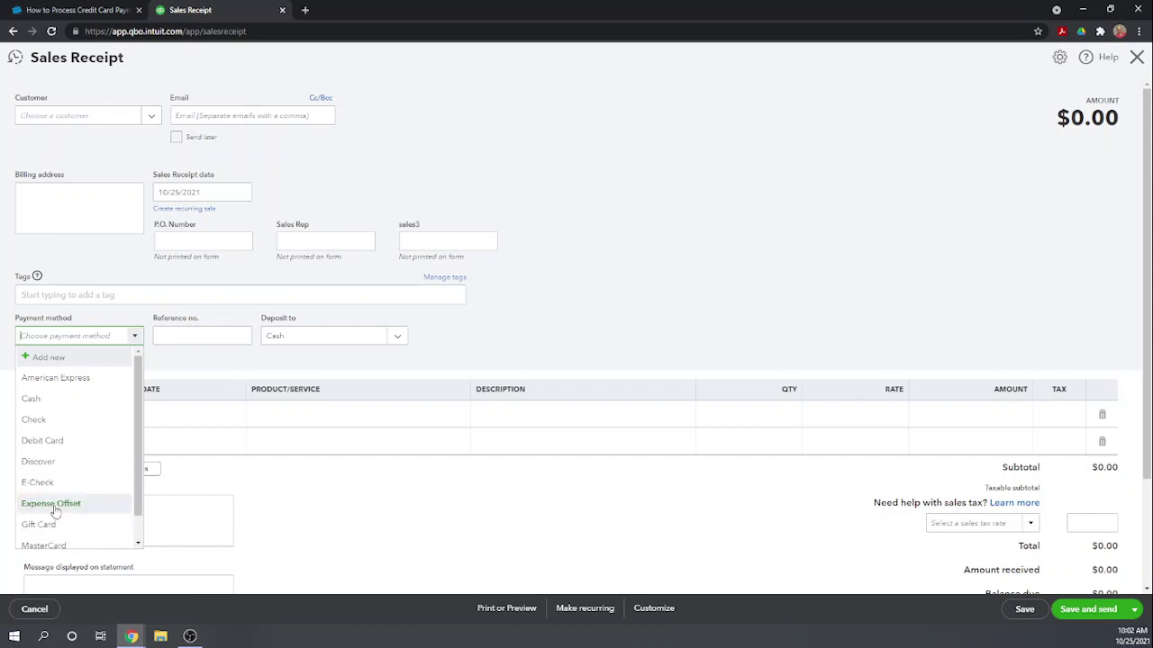
{"action": "scroll", "coordinate": [58, 515], "scroll_direction": "down", "scroll_amount": 1}
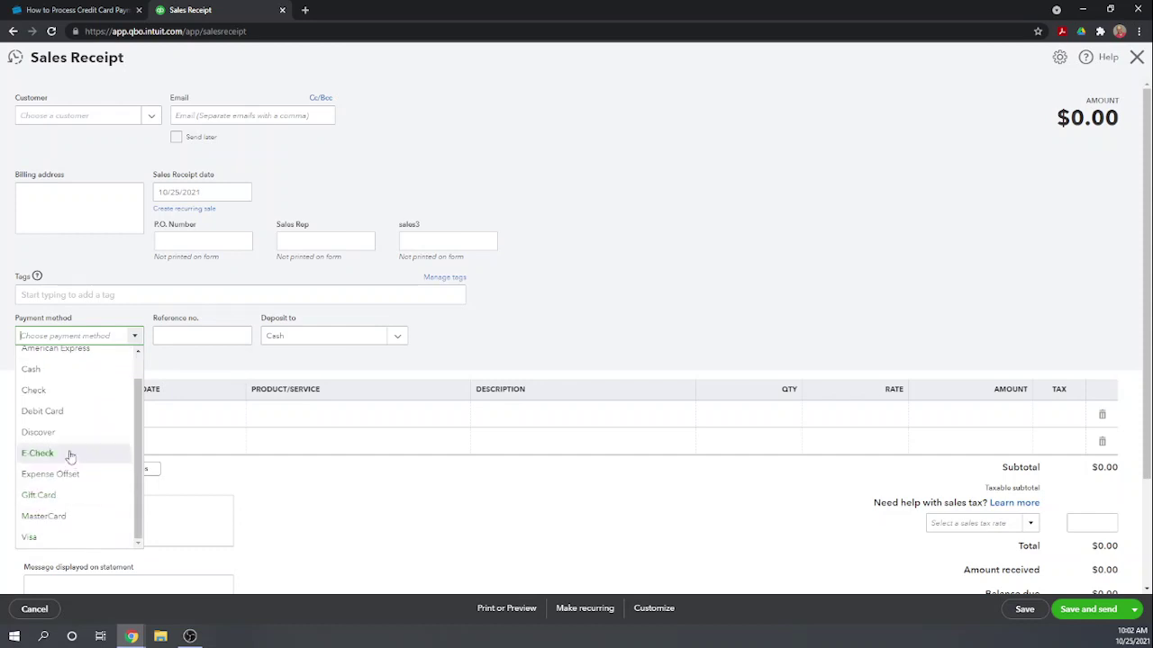
{"action": "left_click", "coordinate": [30, 538]}
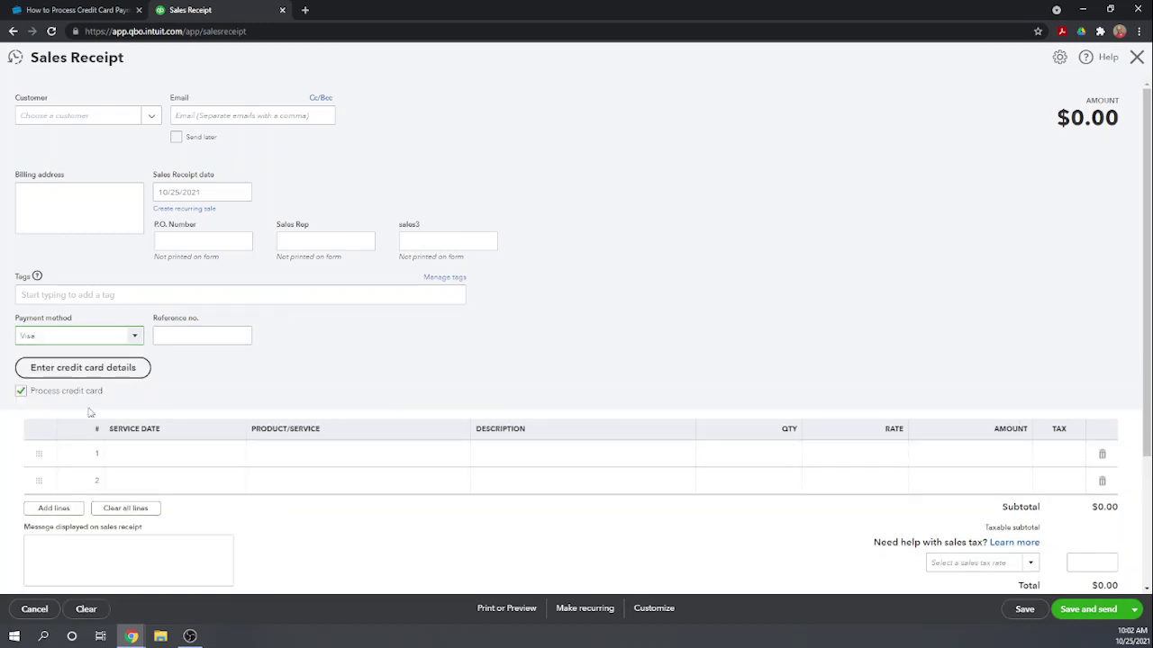
Step: Examine the credit card information form for the sales receipt and close it without entering card details
{"action": "left_click", "coordinate": [68, 372]}
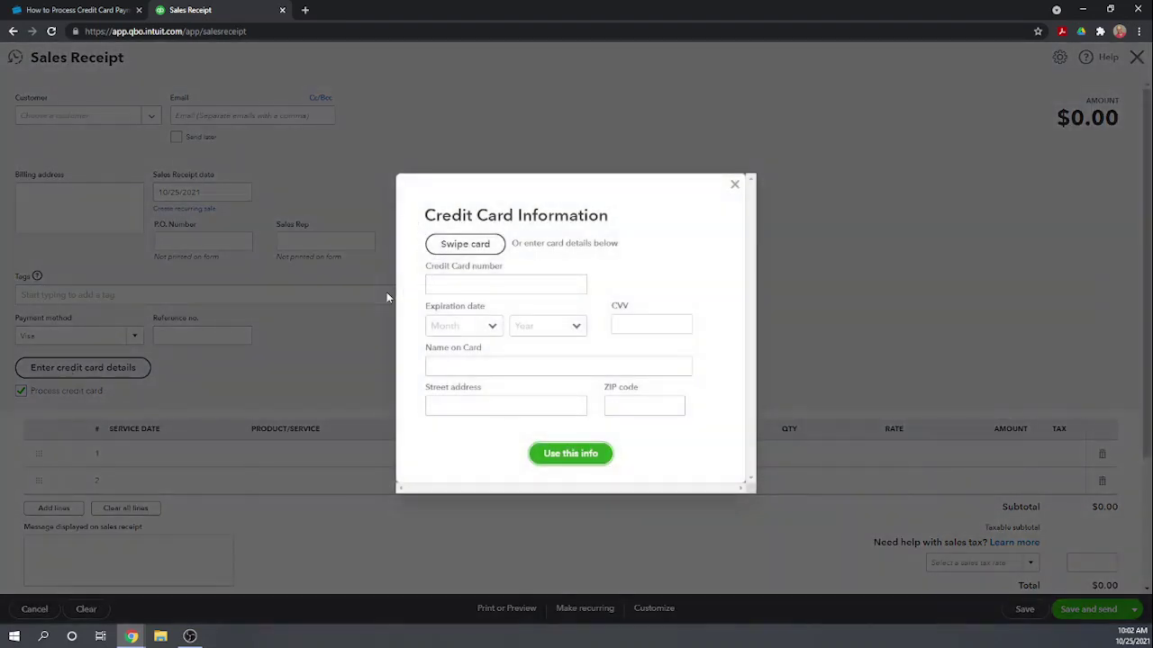
{"action": "left_click", "coordinate": [441, 280]}
{"action": "left_click", "coordinate": [735, 185]}
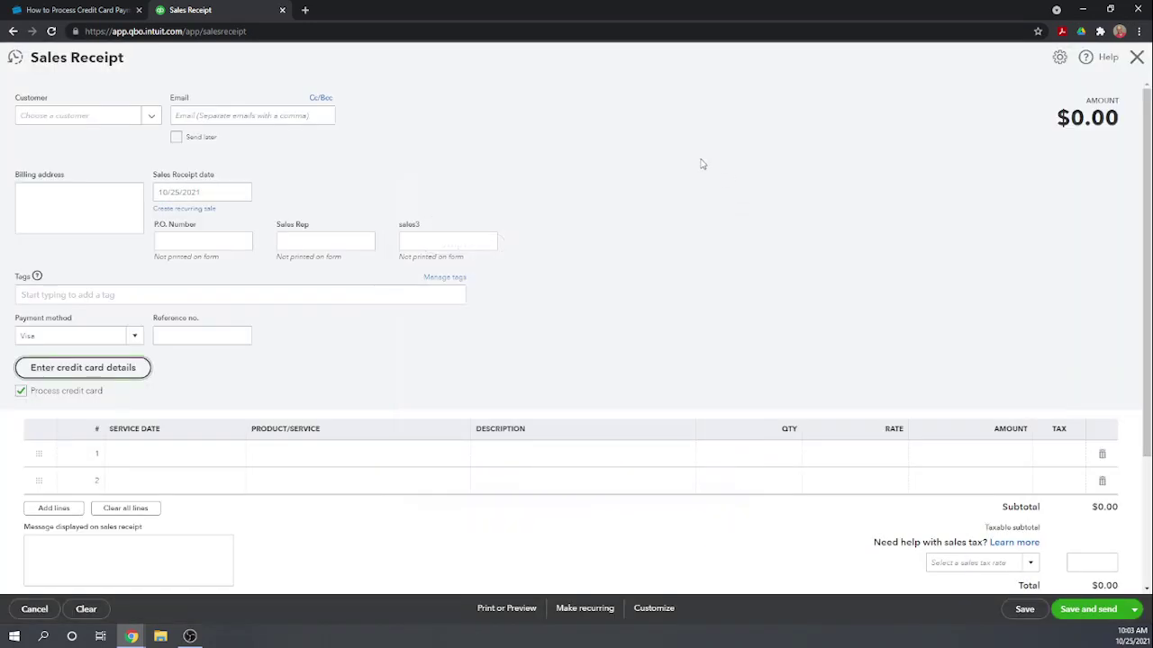